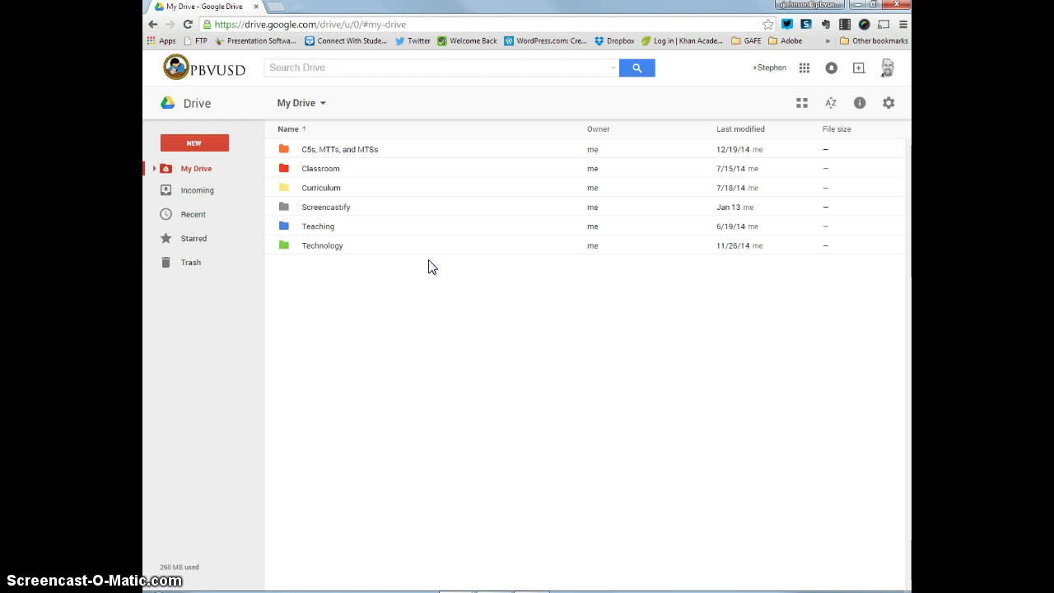
Examine the options for creating new items in My Drive, including the additional file types and the option to connect more apps
{"action": "left_click", "coordinate": [228, 158]}
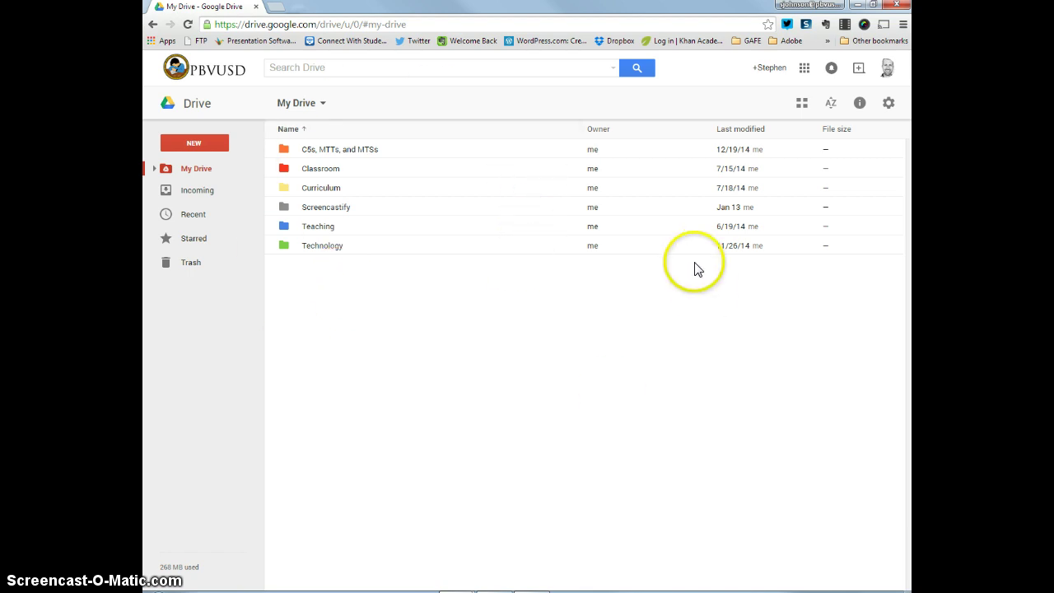
{"action": "left_click", "coordinate": [211, 147]}
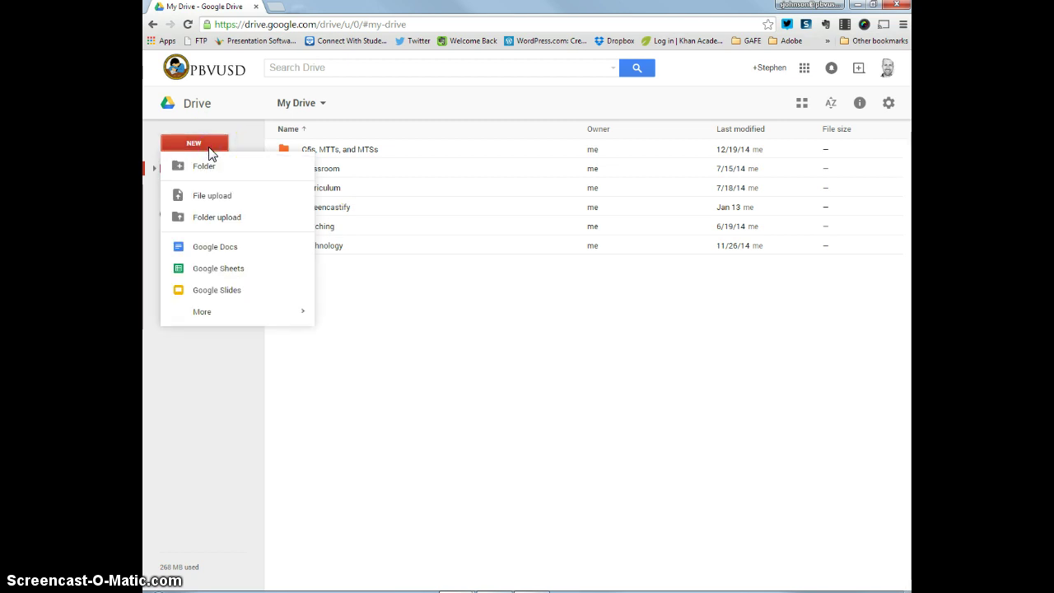
{"action": "left_click", "coordinate": [224, 272]}
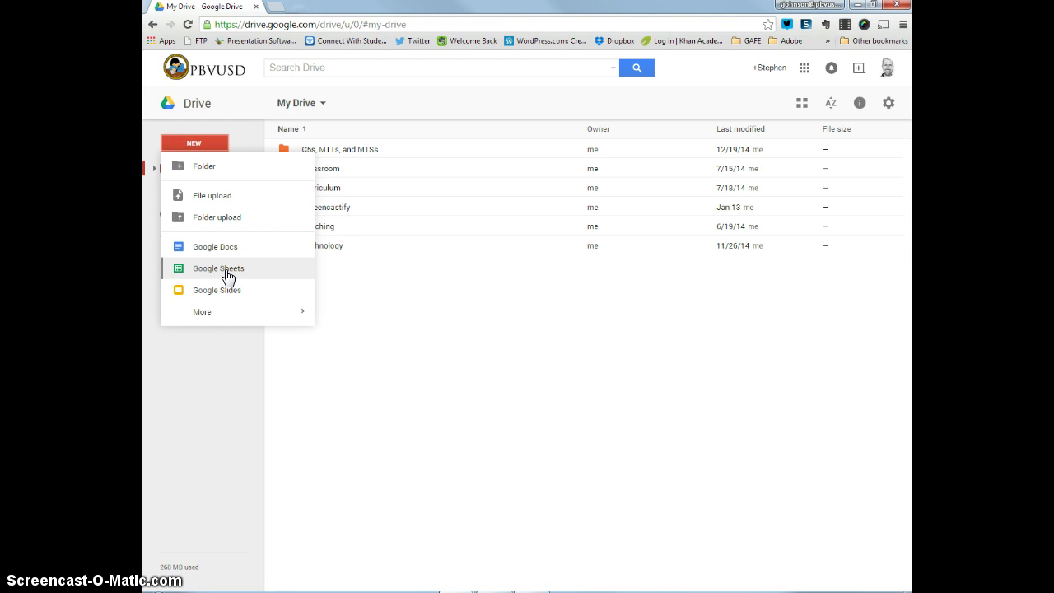
{"action": "left_click", "coordinate": [229, 297]}
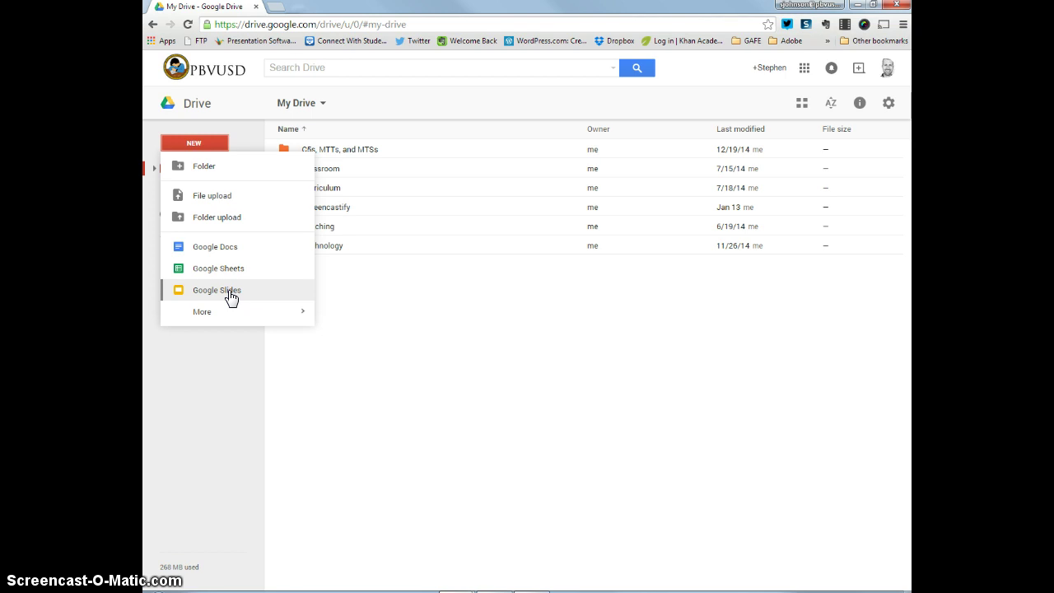
{"action": "left_click", "coordinate": [232, 314]}
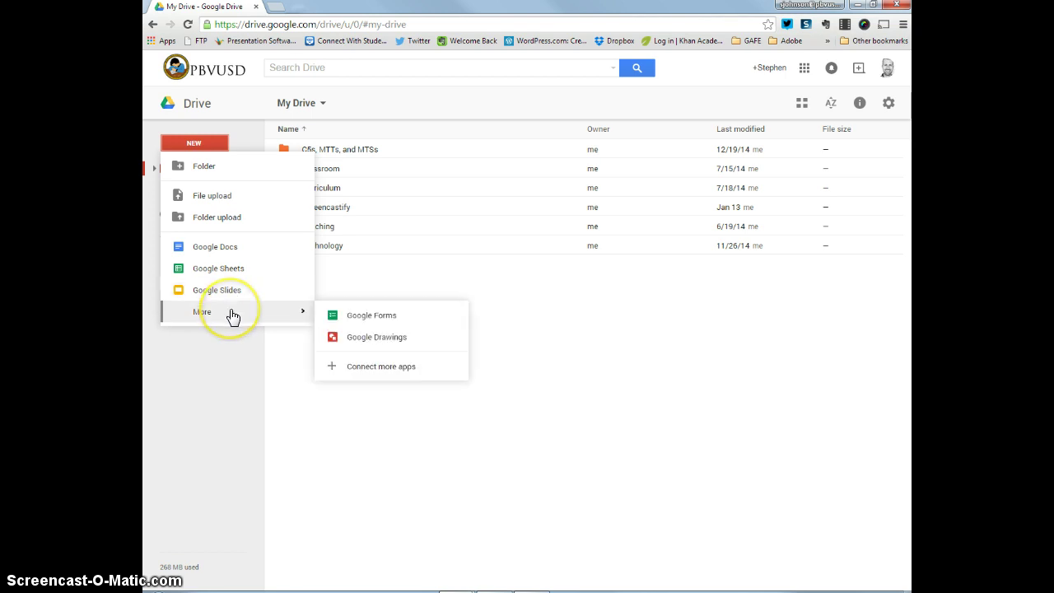
{"action": "left_click", "coordinate": [361, 338]}
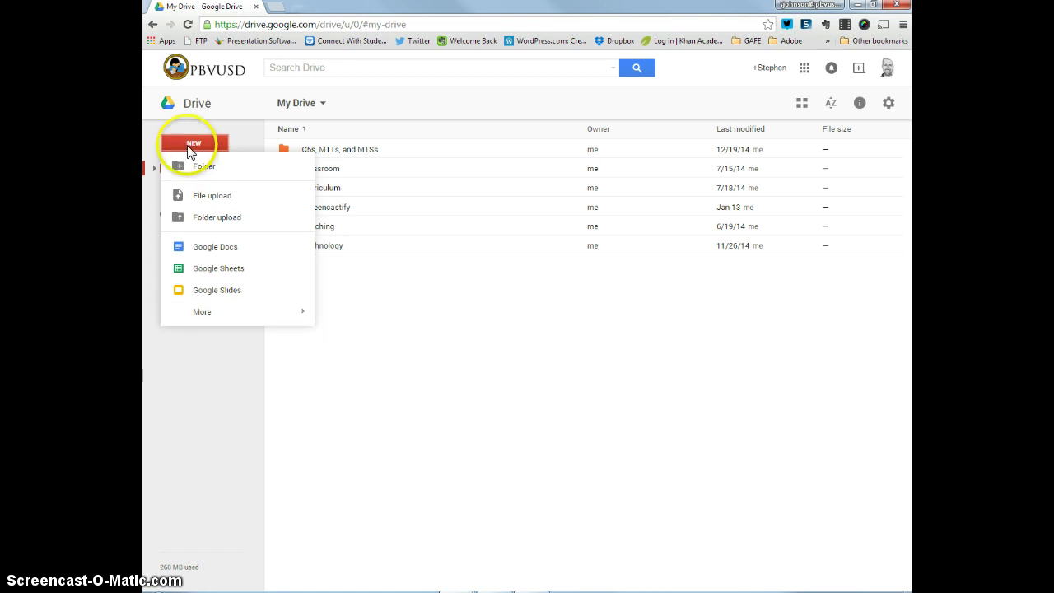
{"action": "mouse_move", "coordinate": [294, 310]}
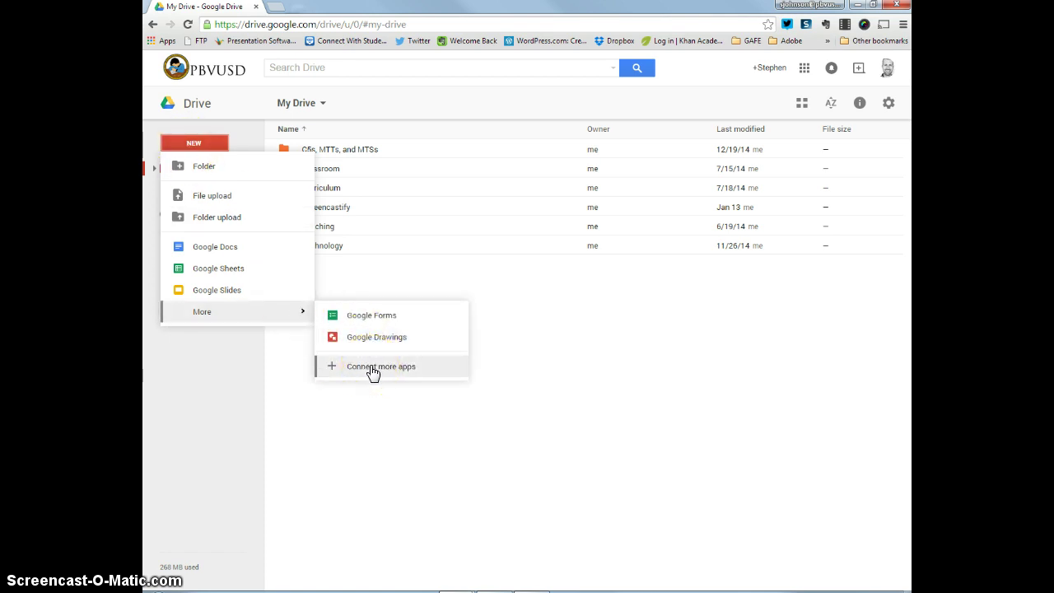
{"action": "left_click", "coordinate": [515, 360]}
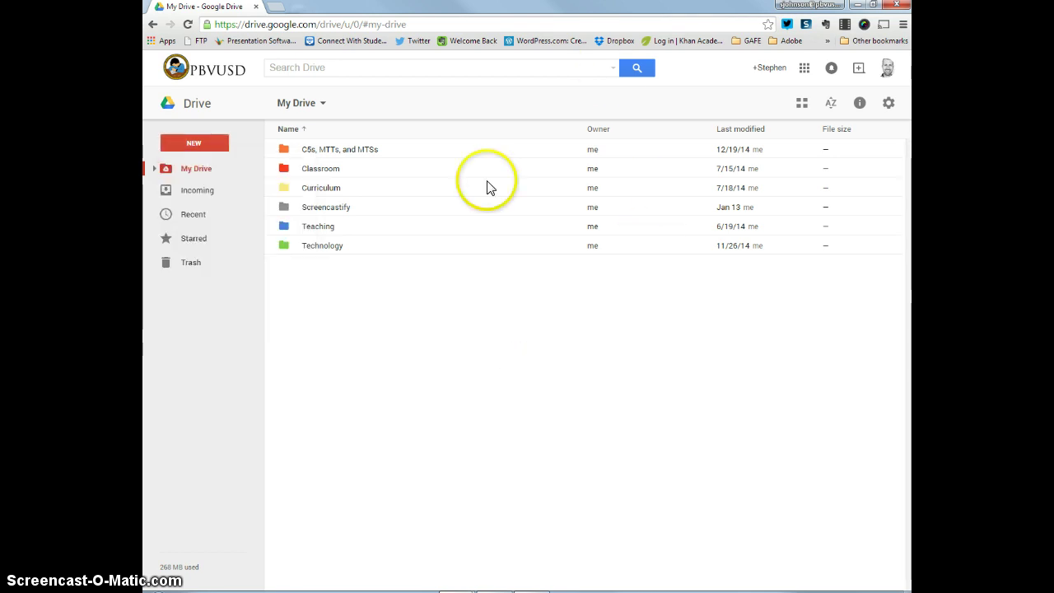
Examine the Google apps available from the app launcher, including the additional apps such as Classroom
{"action": "left_click", "coordinate": [805, 69]}
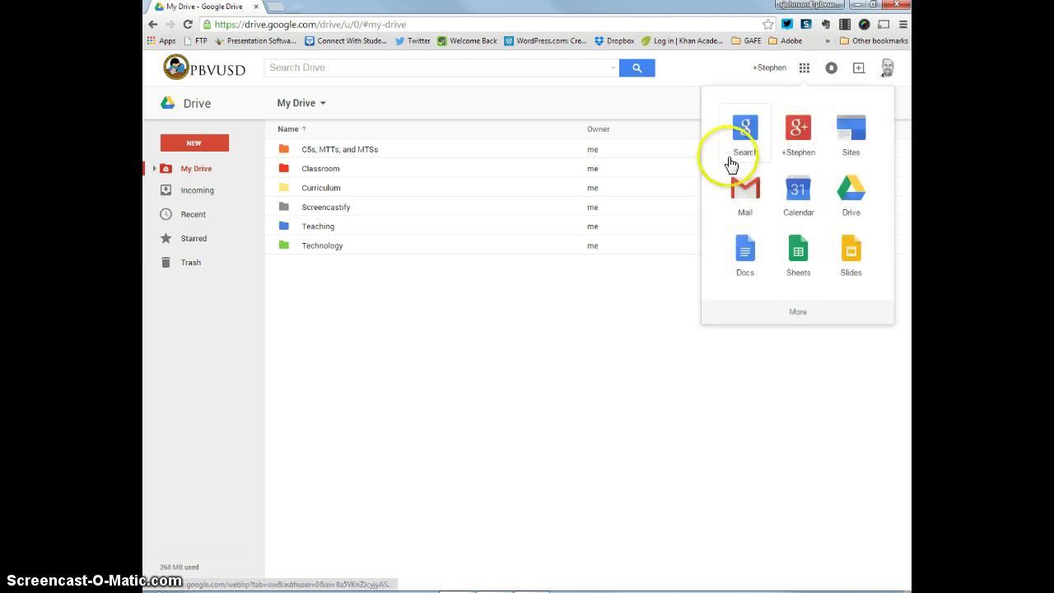
{"action": "left_click", "coordinate": [741, 146]}
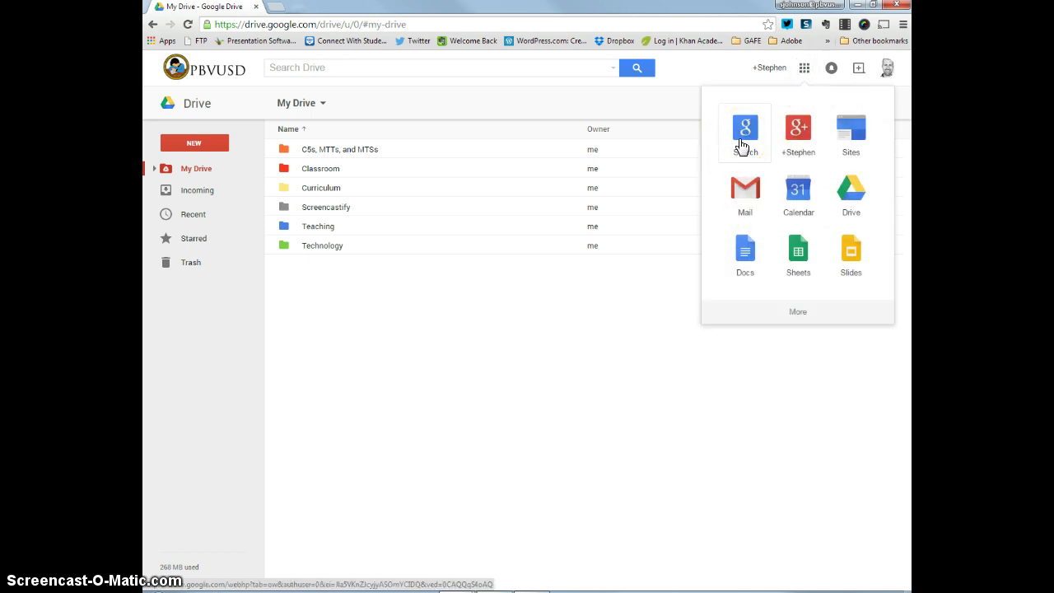
{"action": "left_click", "coordinate": [798, 132]}
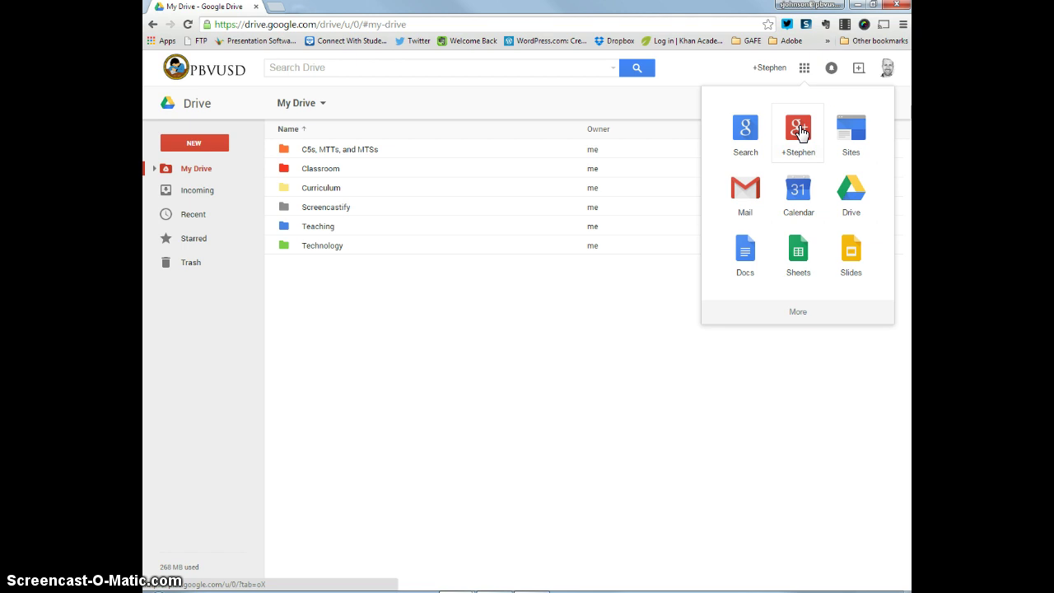
{"action": "left_click", "coordinate": [801, 132]}
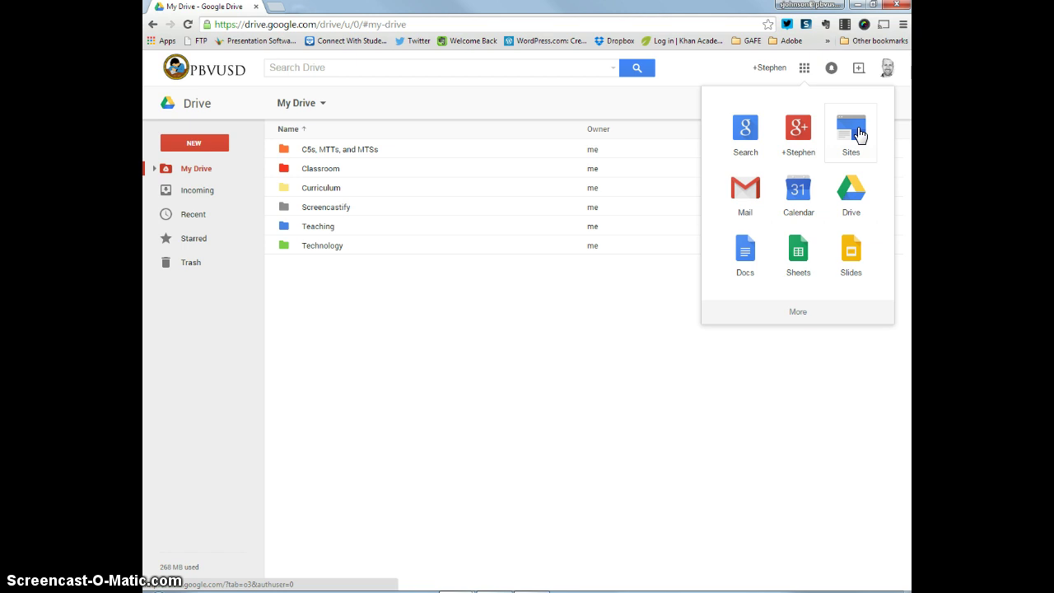
{"action": "left_click", "coordinate": [748, 202]}
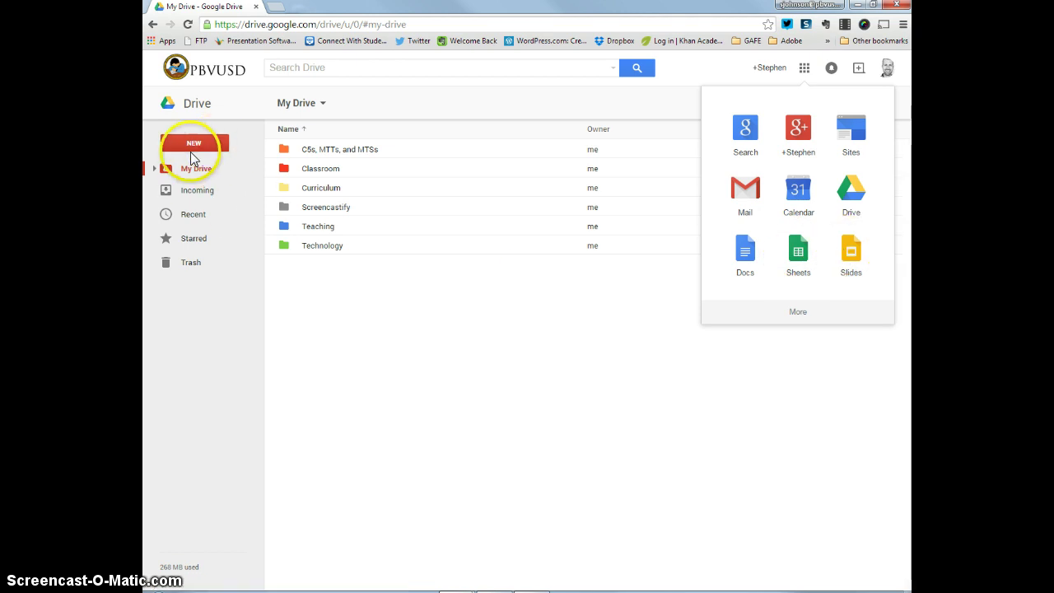
{"action": "left_click", "coordinate": [795, 318]}
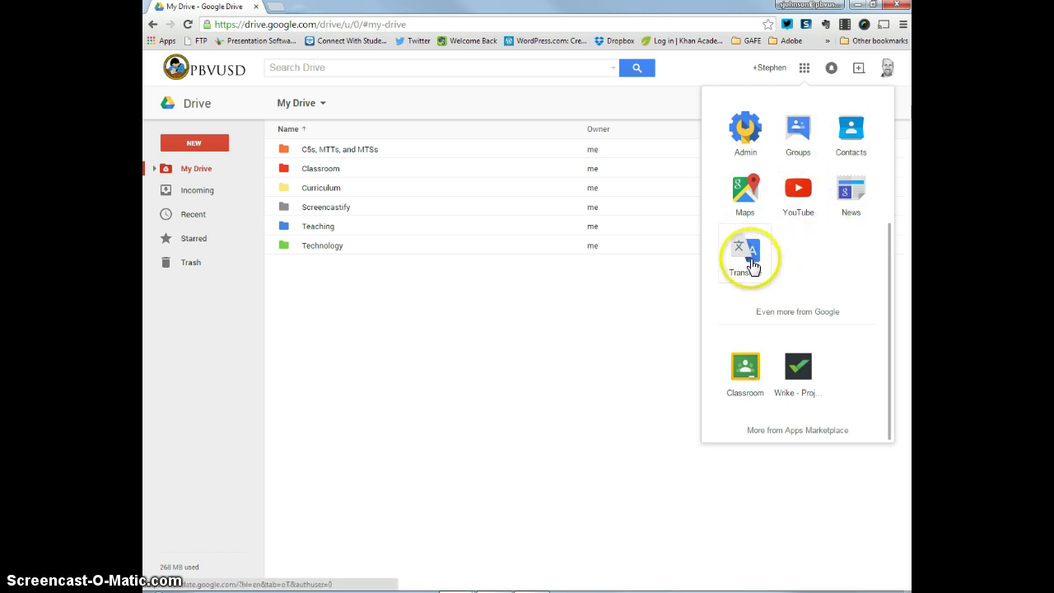
{"action": "left_click", "coordinate": [736, 379]}
{"action": "left_click", "coordinate": [587, 350]}
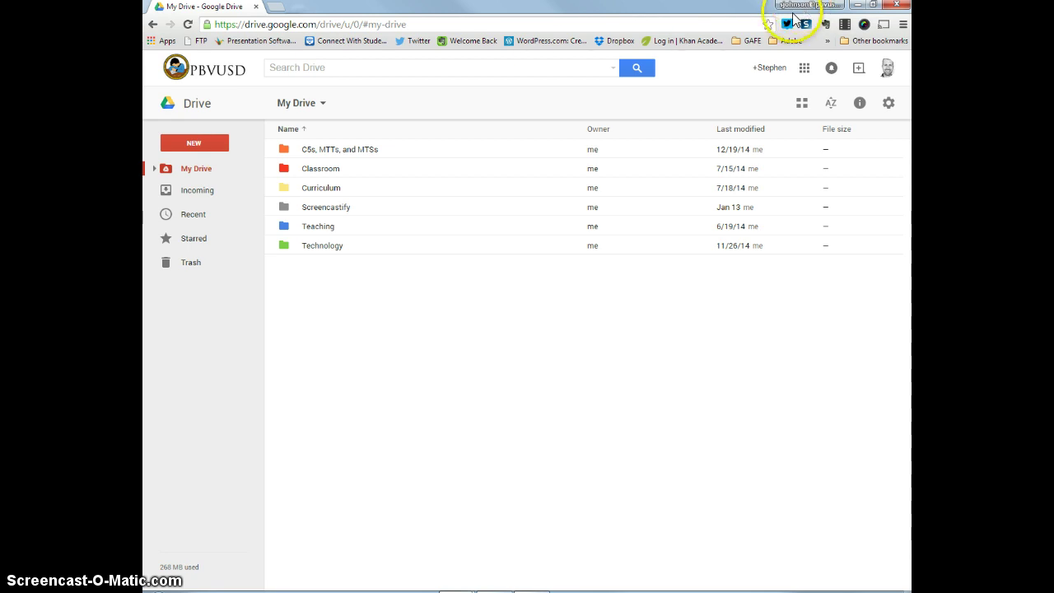
{"action": "left_click", "coordinate": [189, 144]}
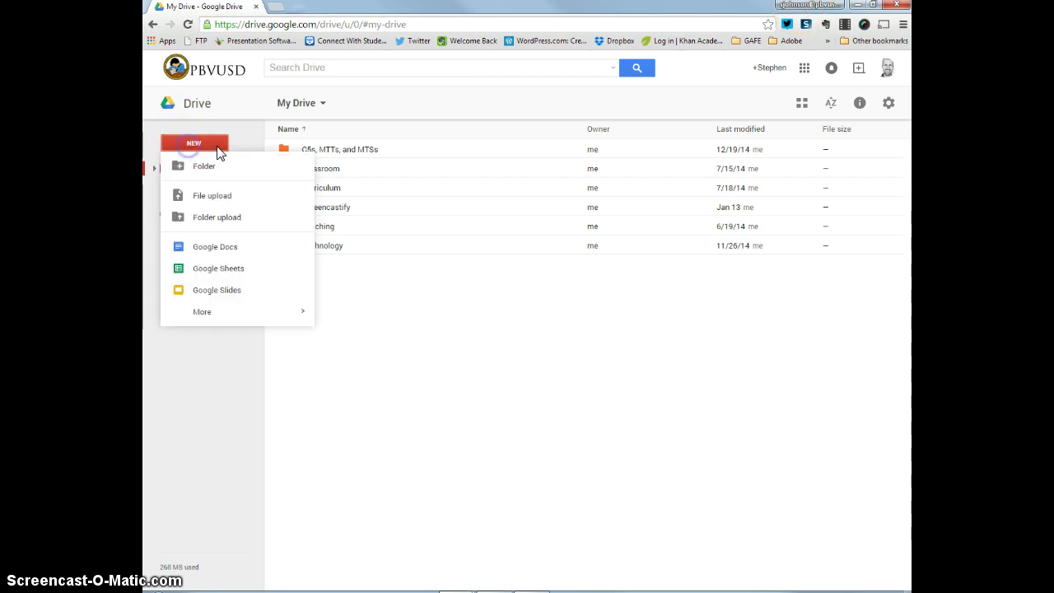
{"action": "left_click", "coordinate": [806, 69]}
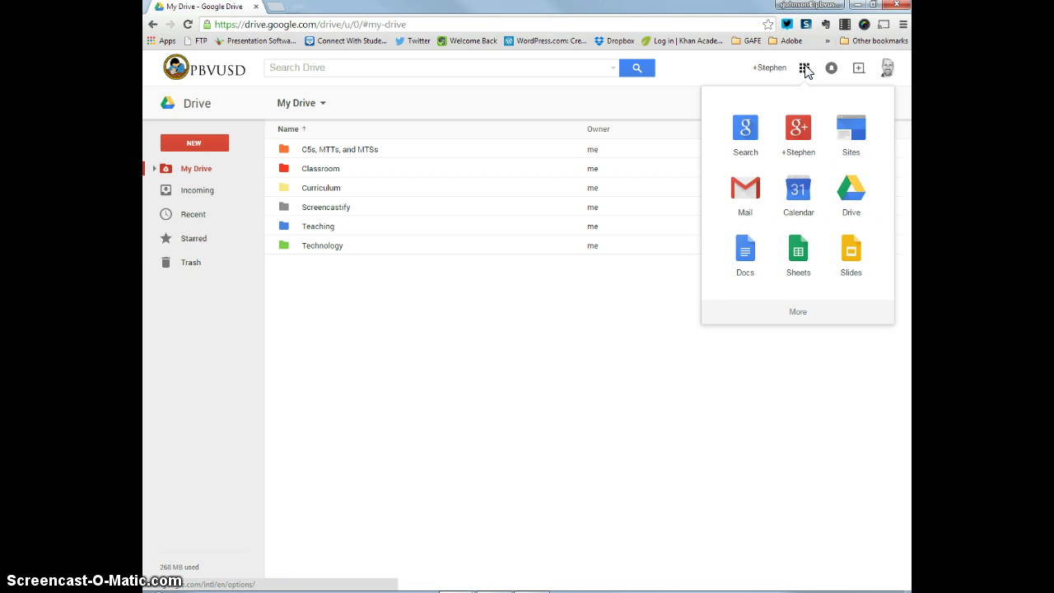
{"action": "left_click", "coordinate": [541, 370]}
{"action": "left_click", "coordinate": [336, 298]}
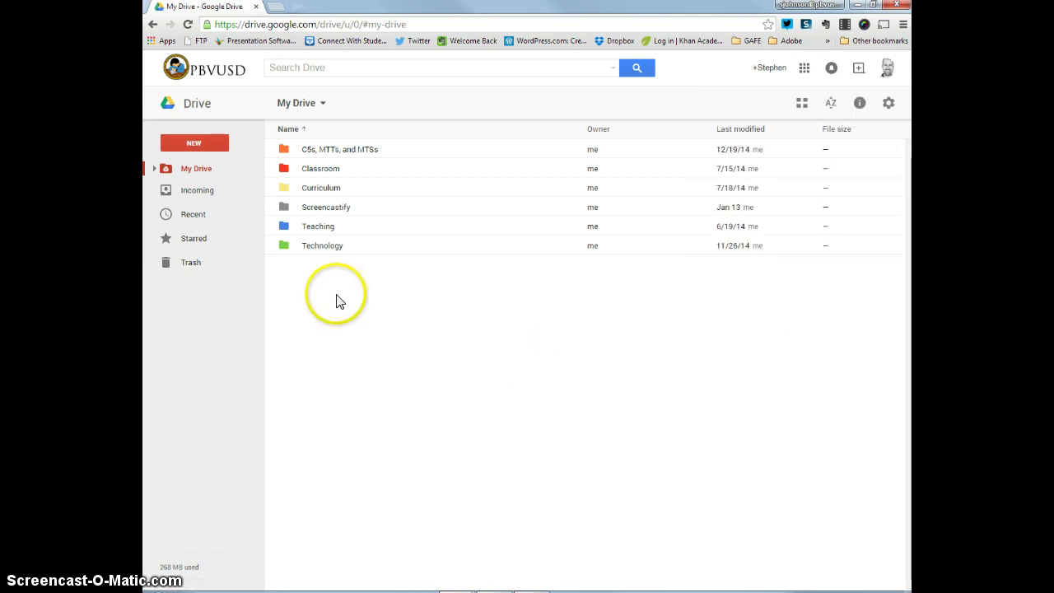
Create a new Google Slides presentation in My Drive with the Simple Light theme
{"action": "left_click", "coordinate": [198, 145]}
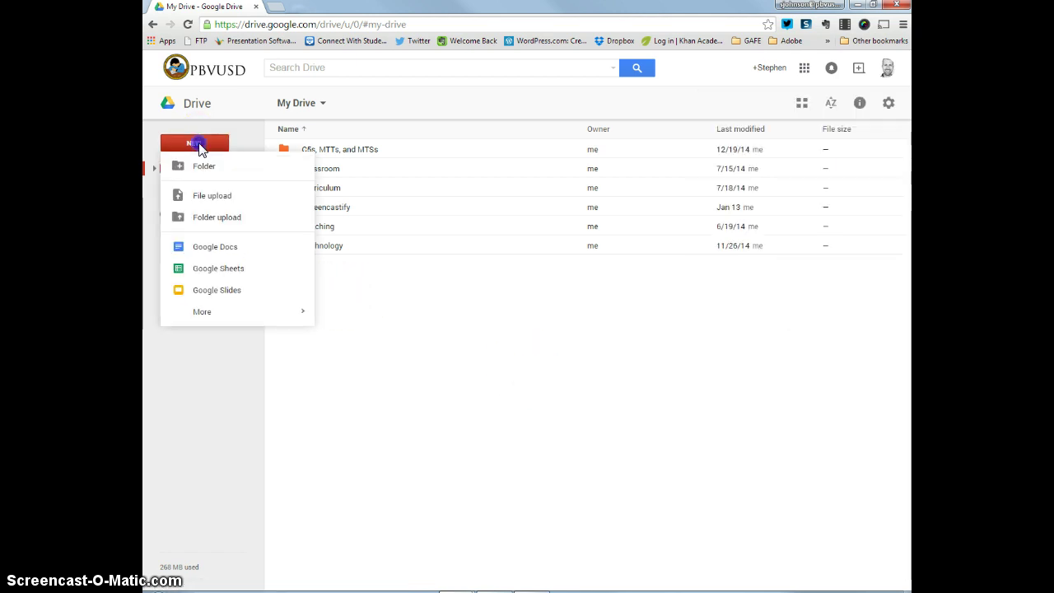
{"action": "left_click", "coordinate": [229, 300]}
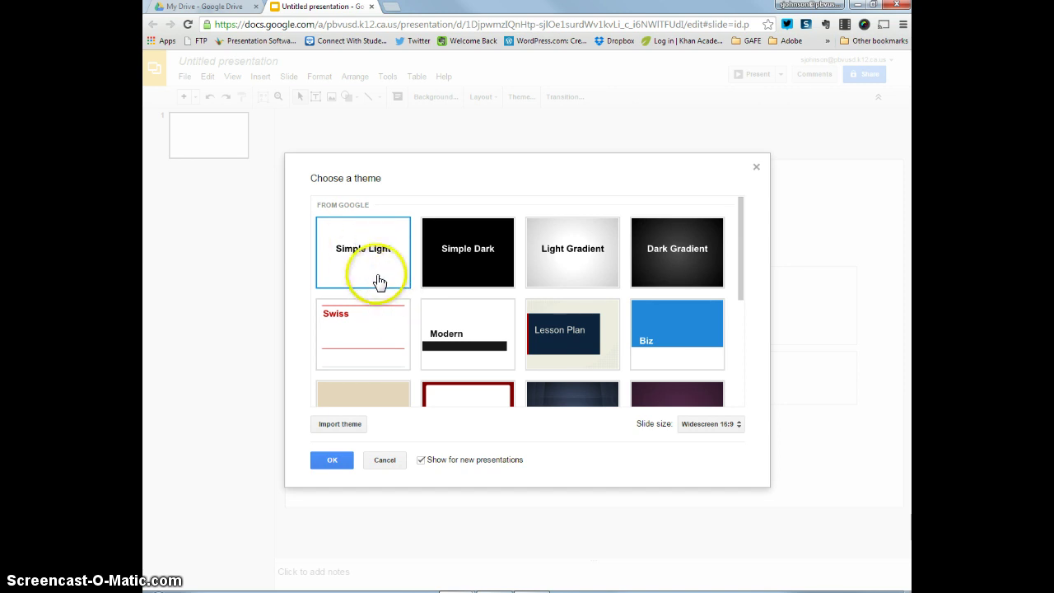
{"action": "left_click", "coordinate": [333, 463]}
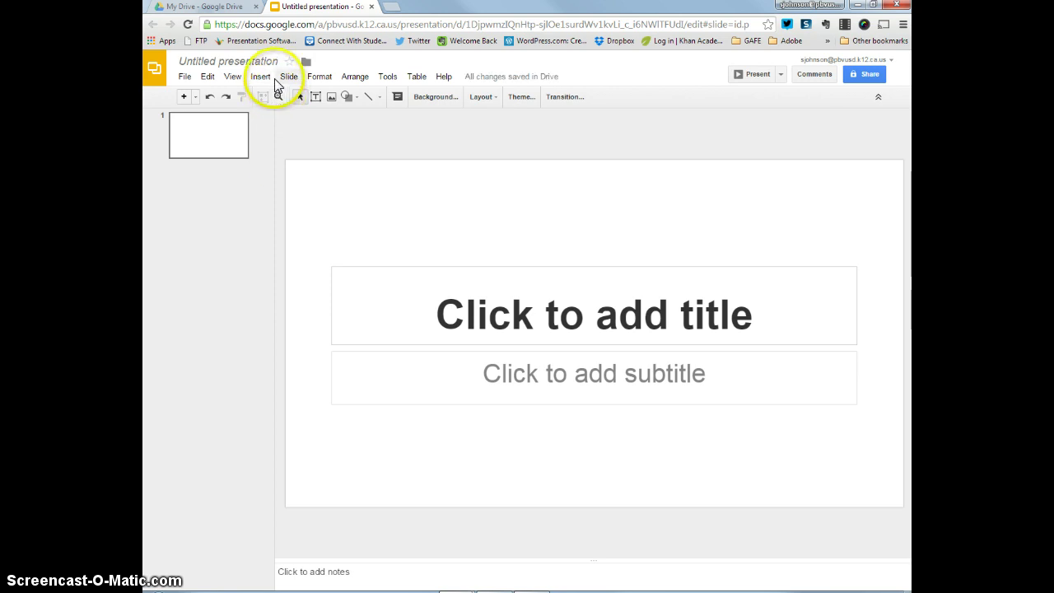
Rename the untitled presentation as Practice Presentation
{"action": "left_click", "coordinate": [210, 66]}
{"action": "type", "text": "Pr"}
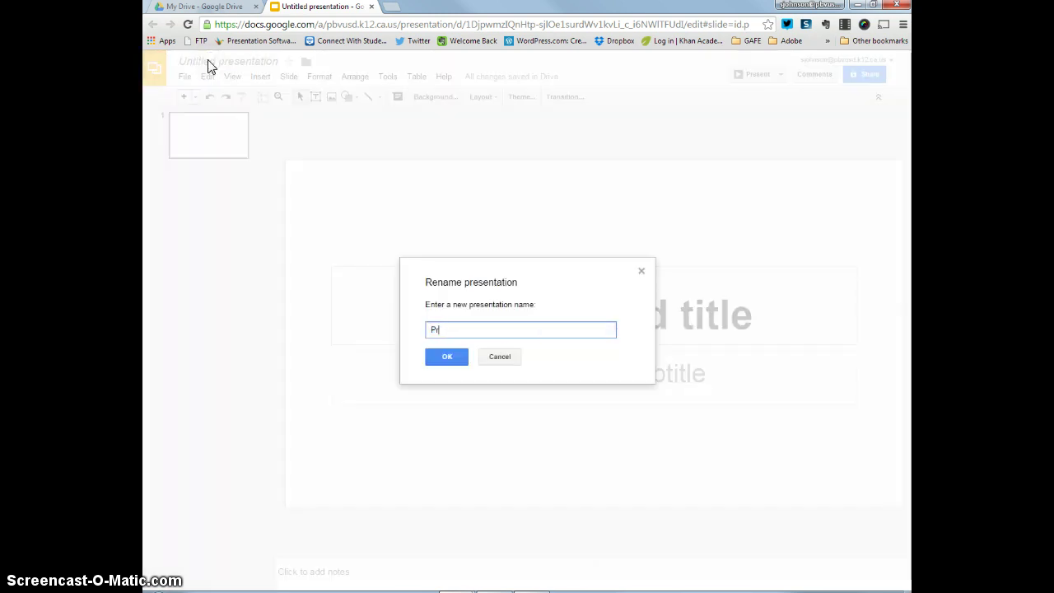
{"action": "type", "text": "actice Don"}
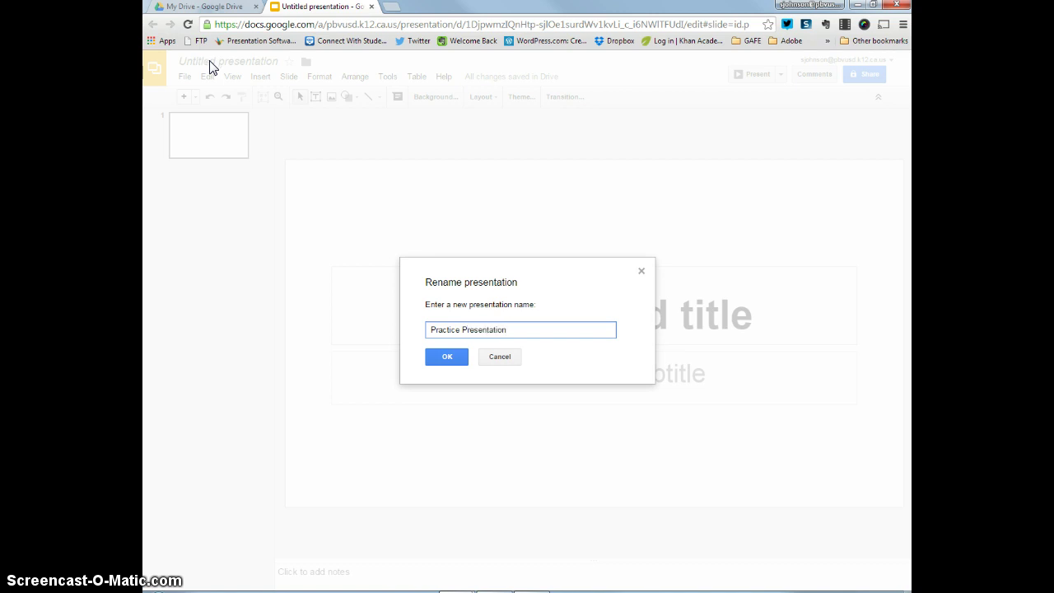
{"action": "left_click", "coordinate": [445, 359]}
{"action": "left_click", "coordinate": [214, 69]}
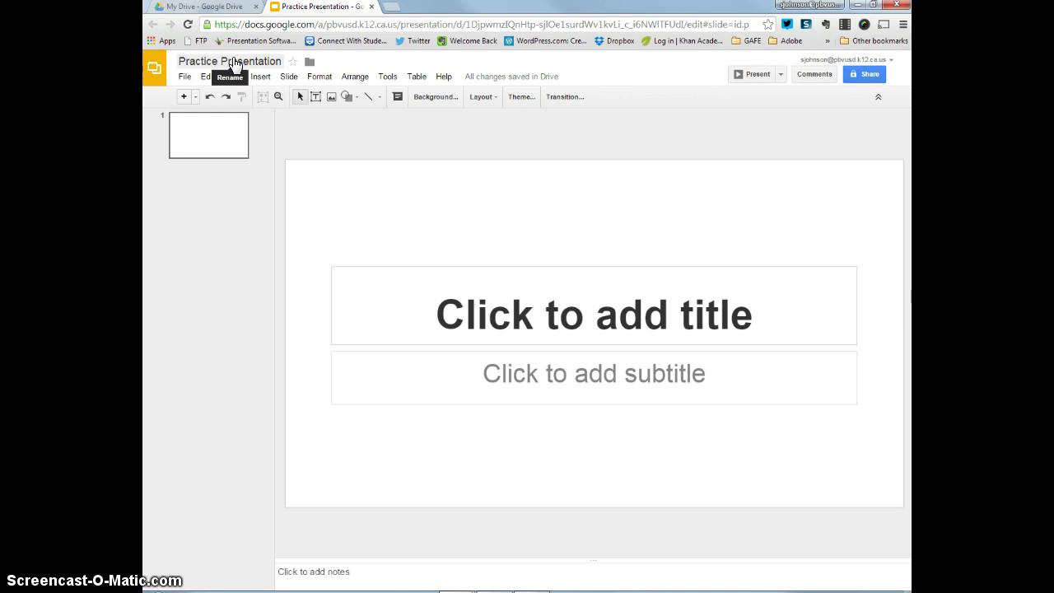
Check the My Drive file list for Practice Presentation and return to its title slide
{"action": "left_click", "coordinate": [227, 8]}
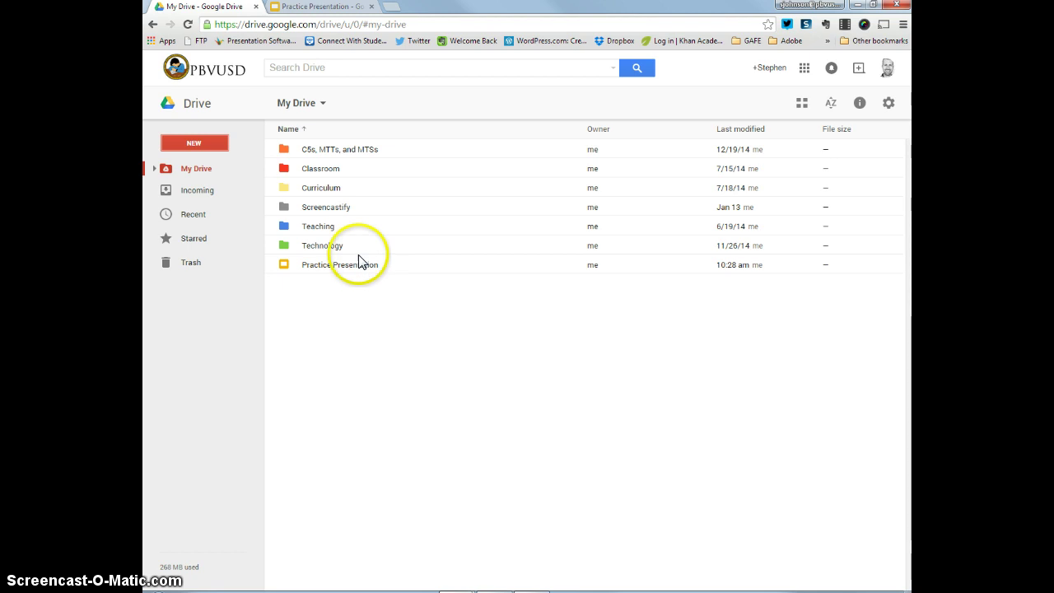
{"action": "left_click", "coordinate": [302, 12]}
{"action": "left_click", "coordinate": [579, 320]}
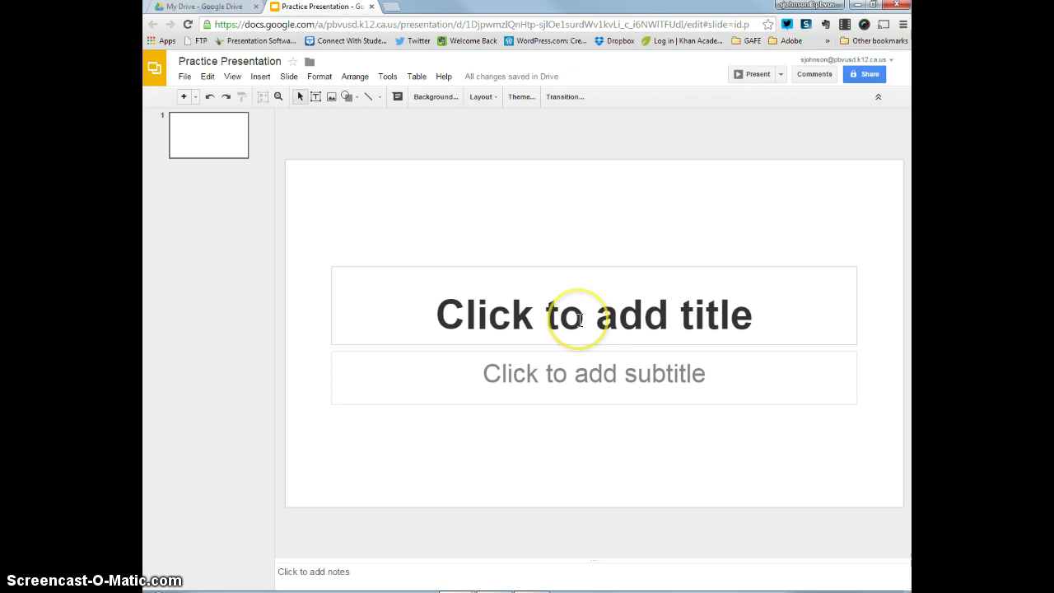